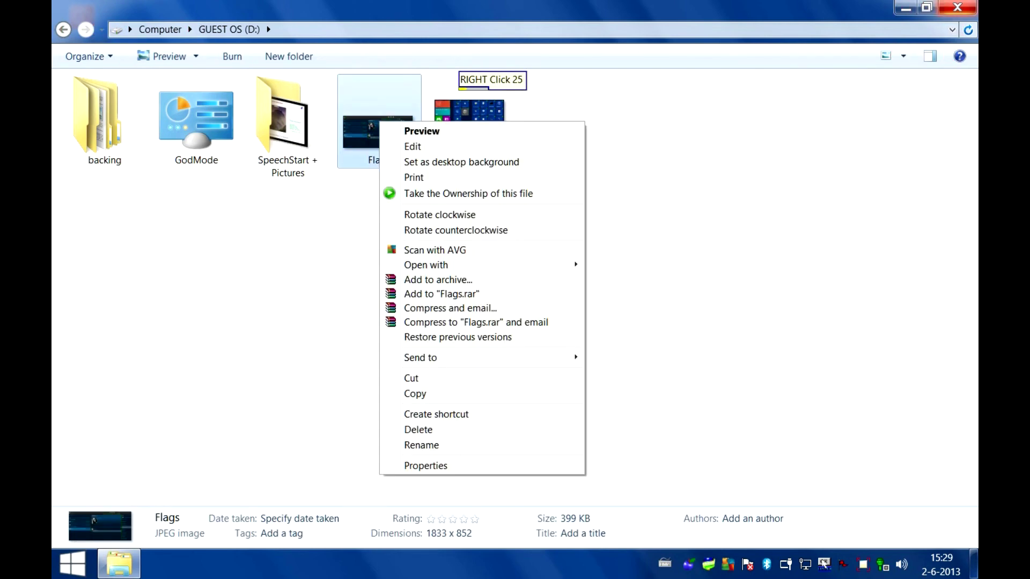
Dismiss the Flags context menu and drop the Metro image onto the SpeechStart + Pictures folder
key(Escape)
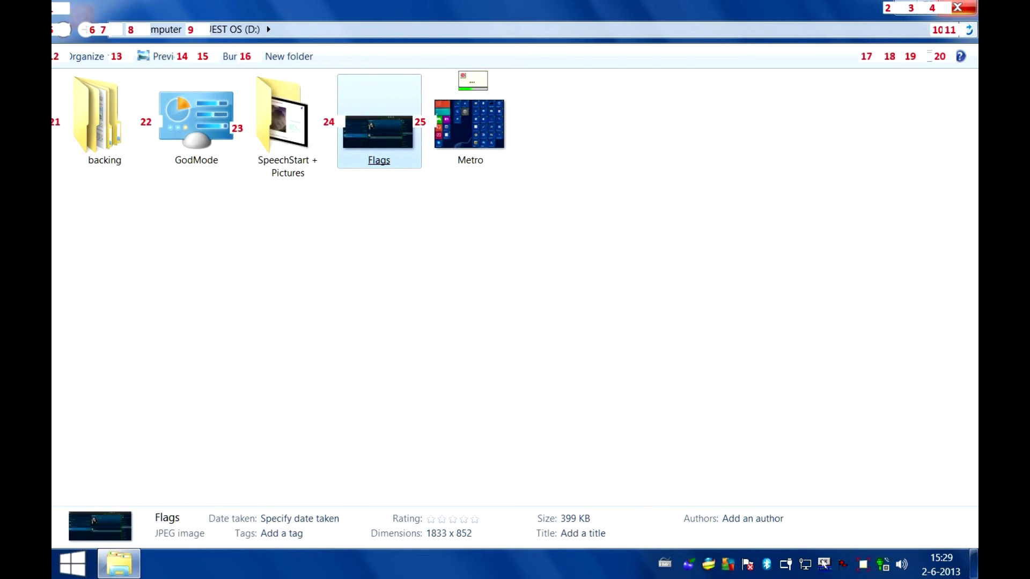
drag(469, 123, 370, 126)
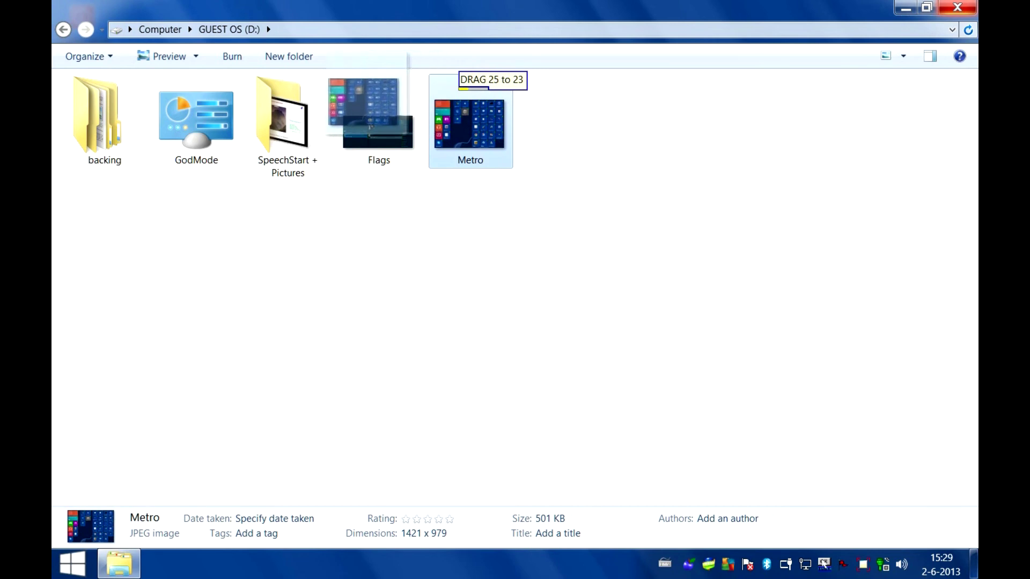
drag(370, 126, 287, 129)
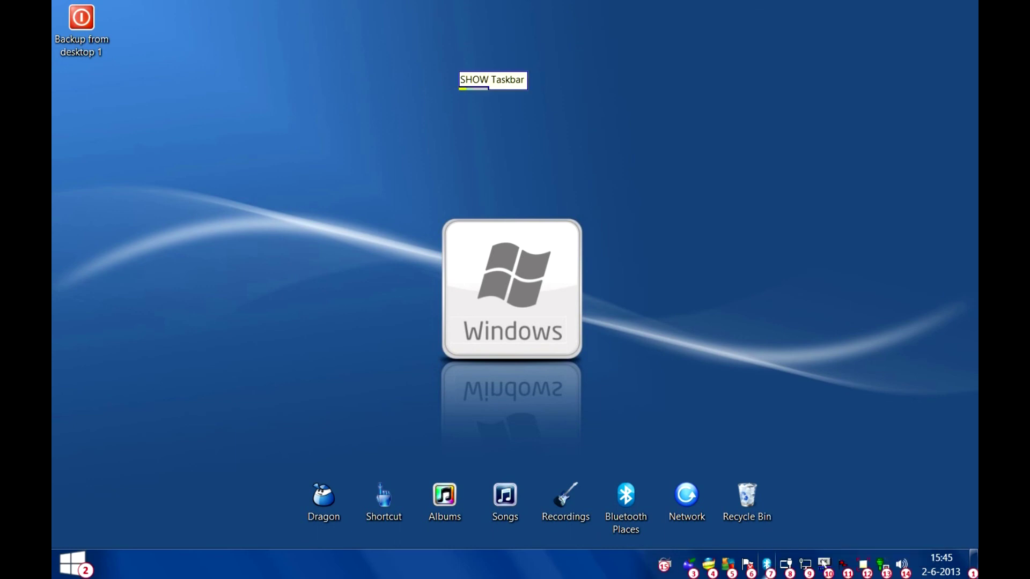
right_click(690, 564)
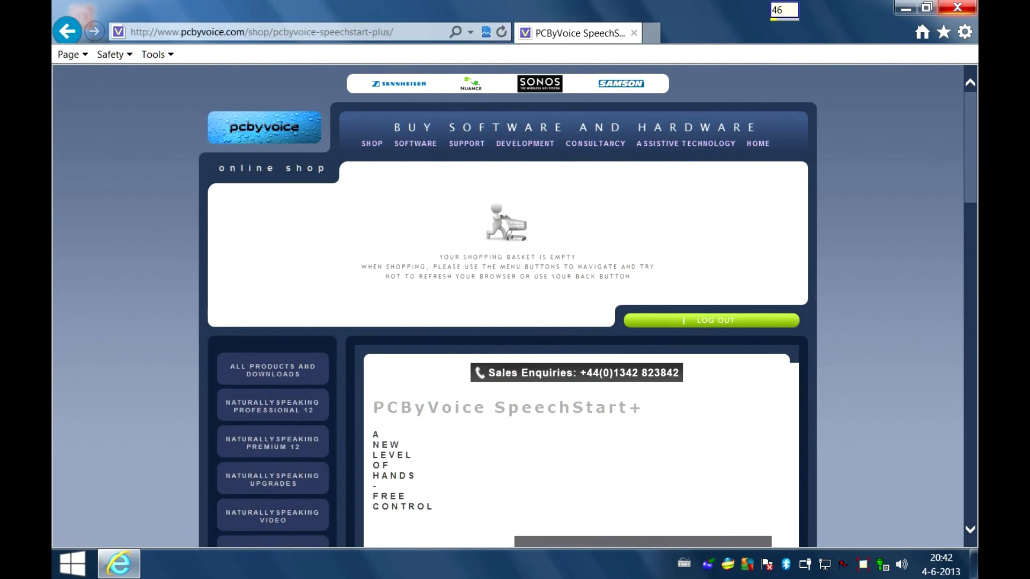
Scroll down through the PCByVoice shop and Windows free downloads pages
scroll(510, 306, down, 1)
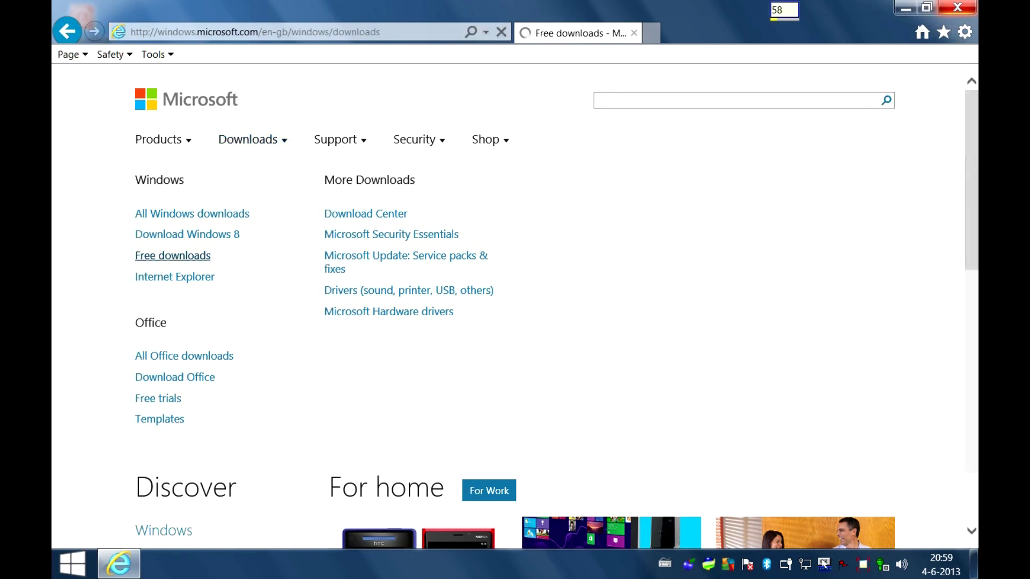
scroll(515, 349, down, 4)
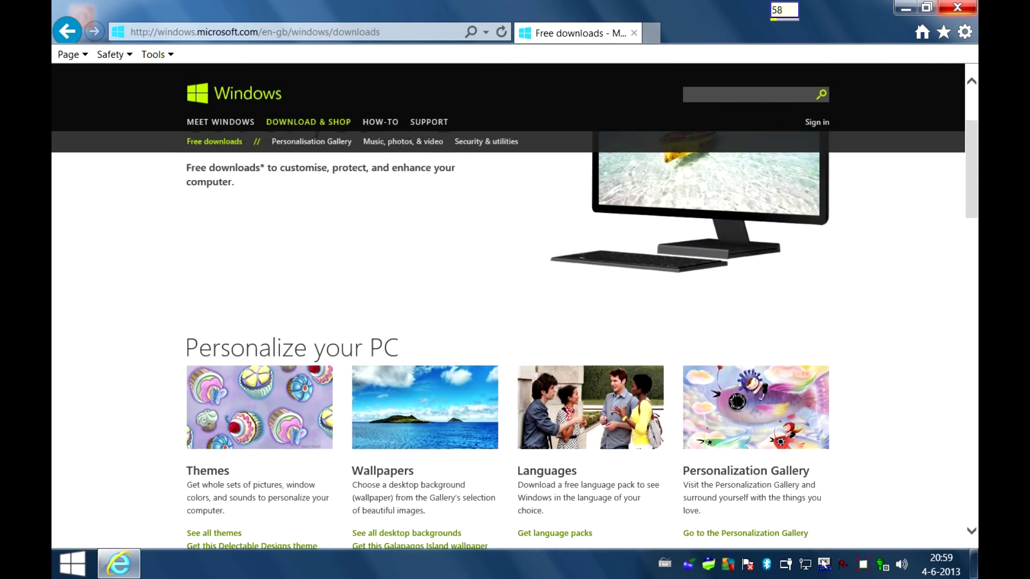
scroll(515, 349, down, 3)
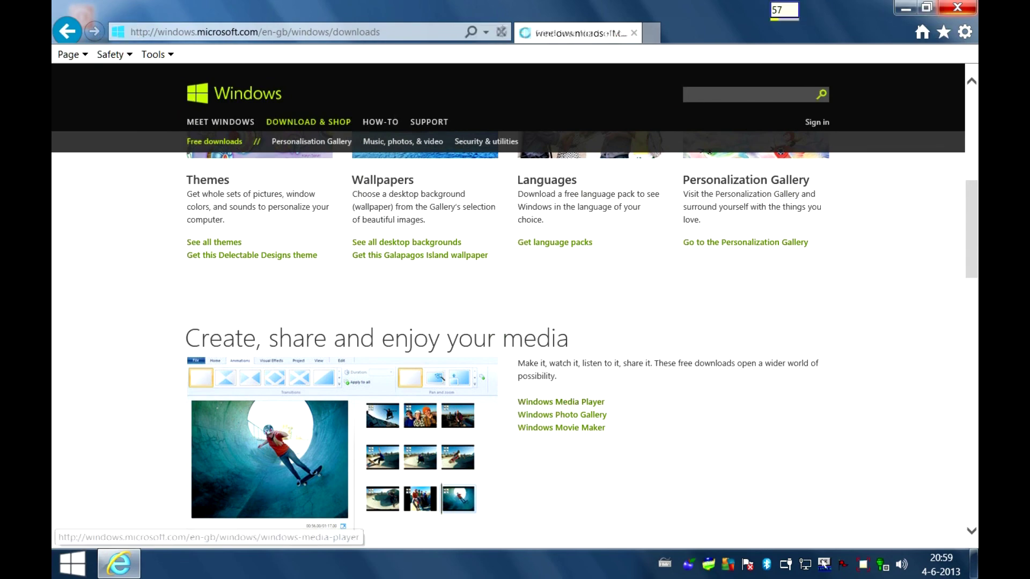
scroll(515, 322, down, 3)
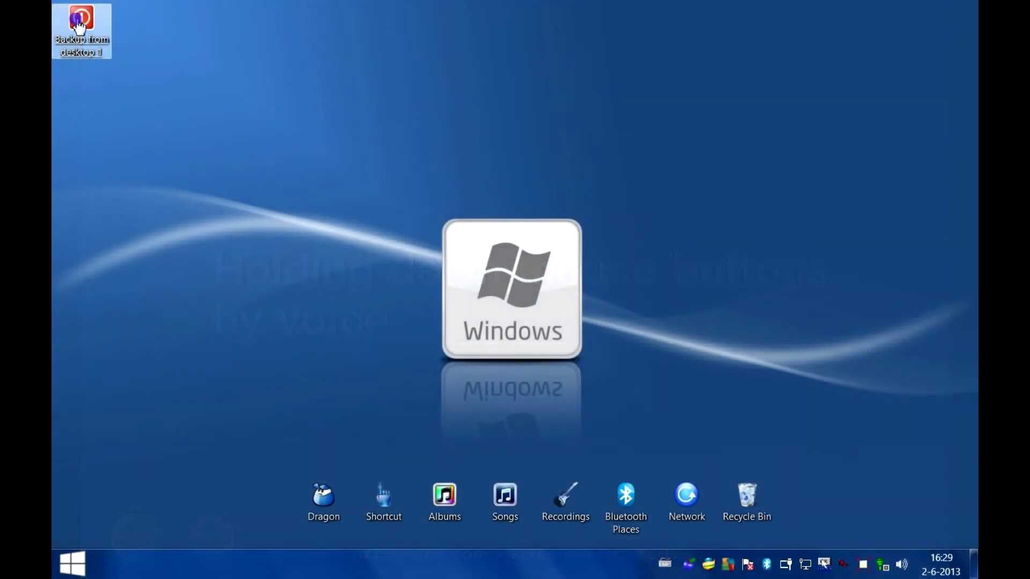
click(78, 25)
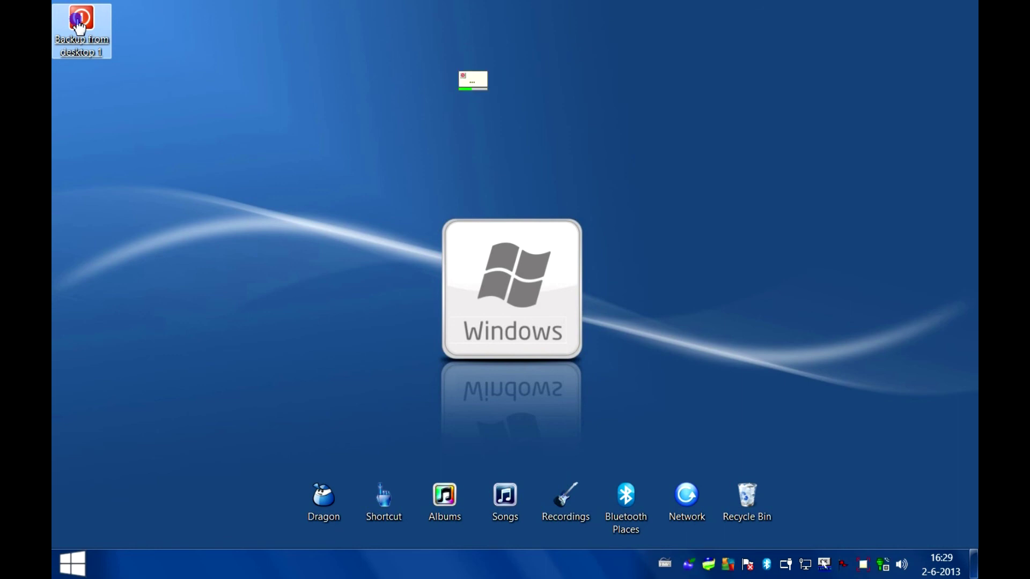
drag(79, 24, 851, 24)
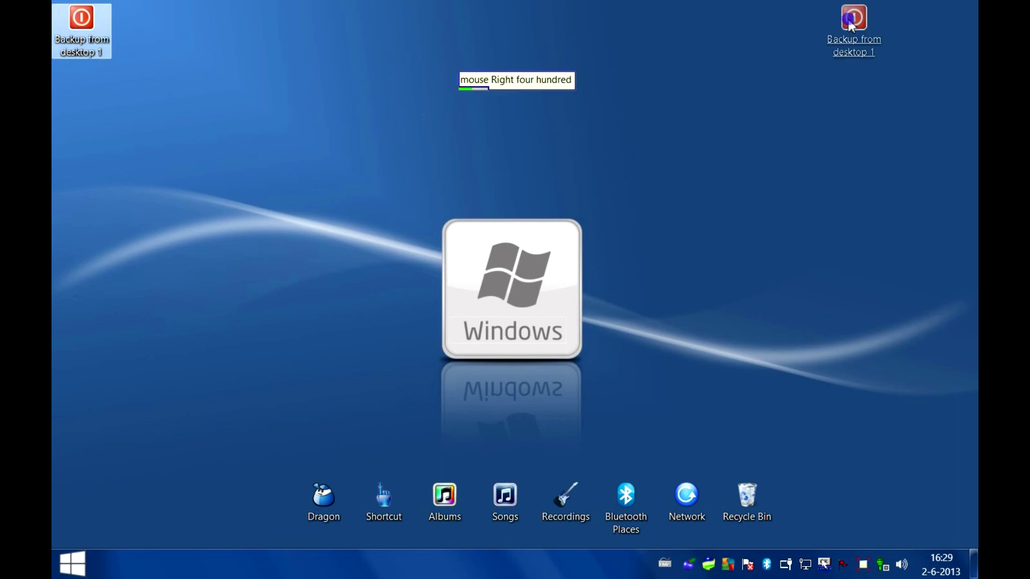
drag(851, 24, 852, 25)
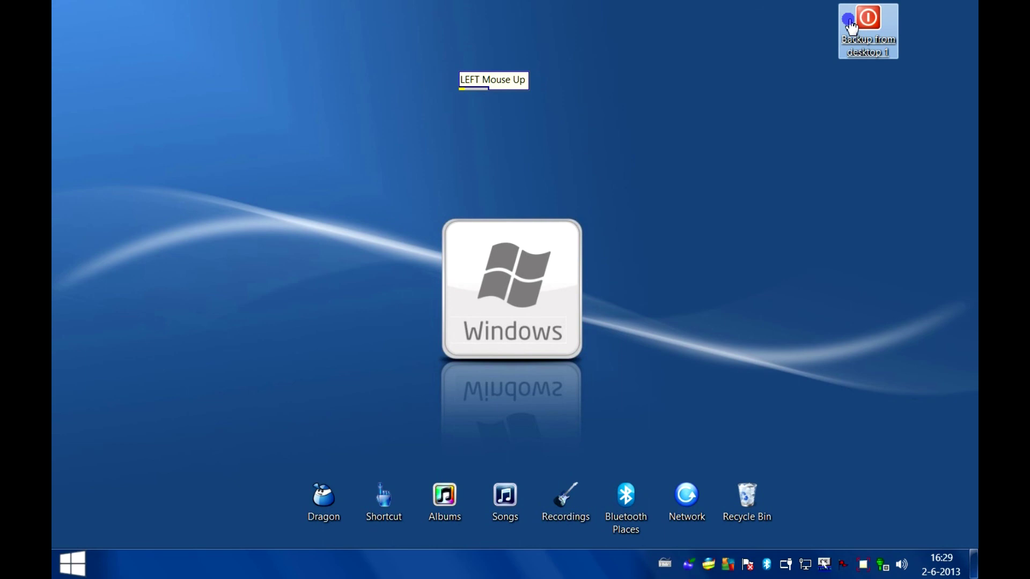
mouse_move(854, 18)
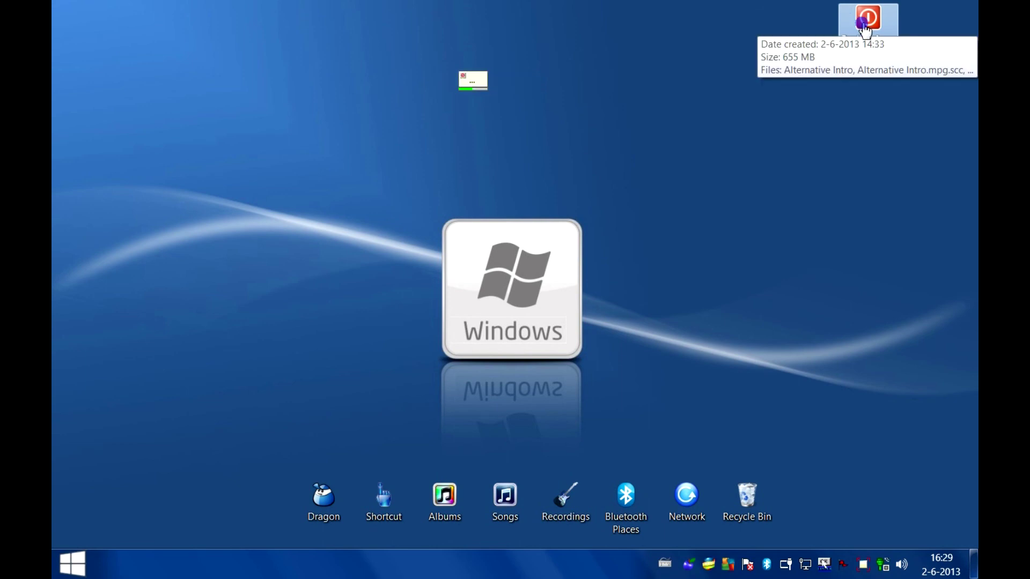
right_click(864, 31)
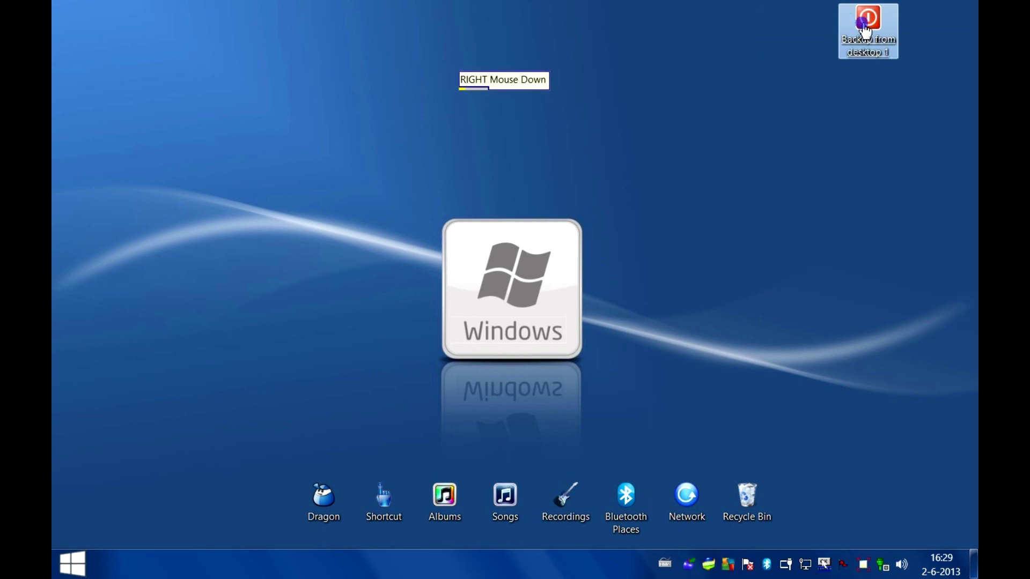
drag(865, 31, 865, 416)
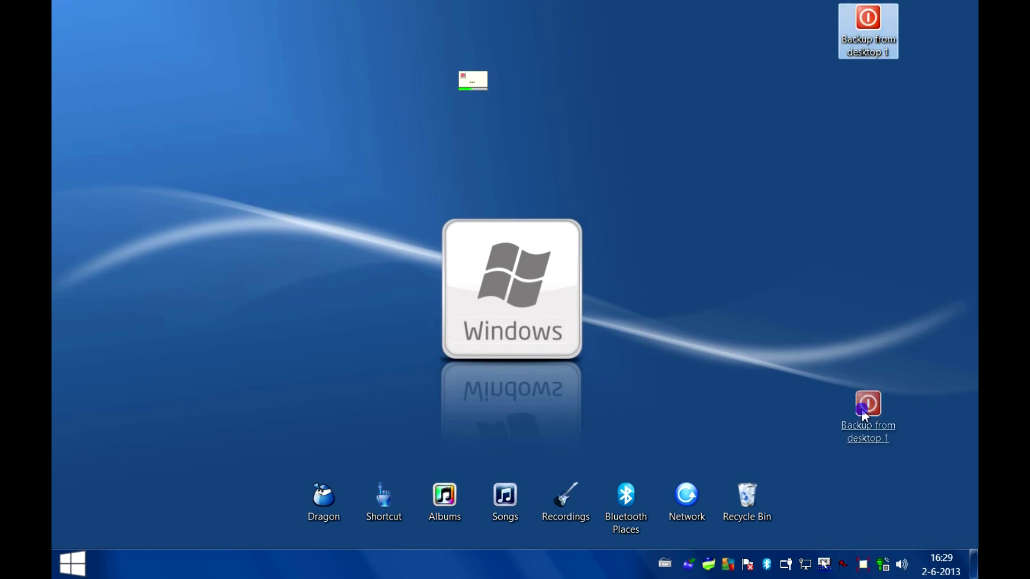
right_click(865, 416)
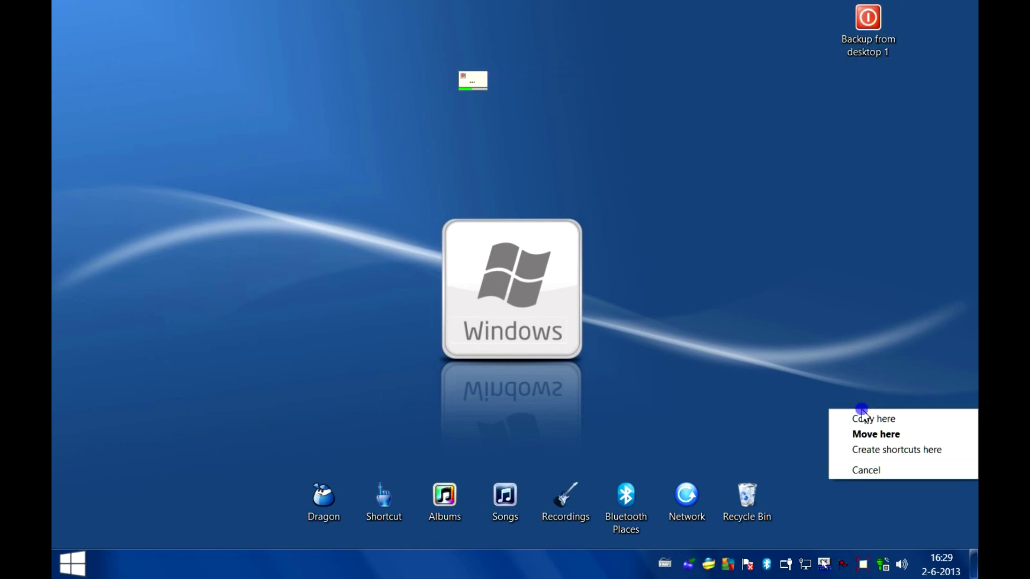
key(Escape)
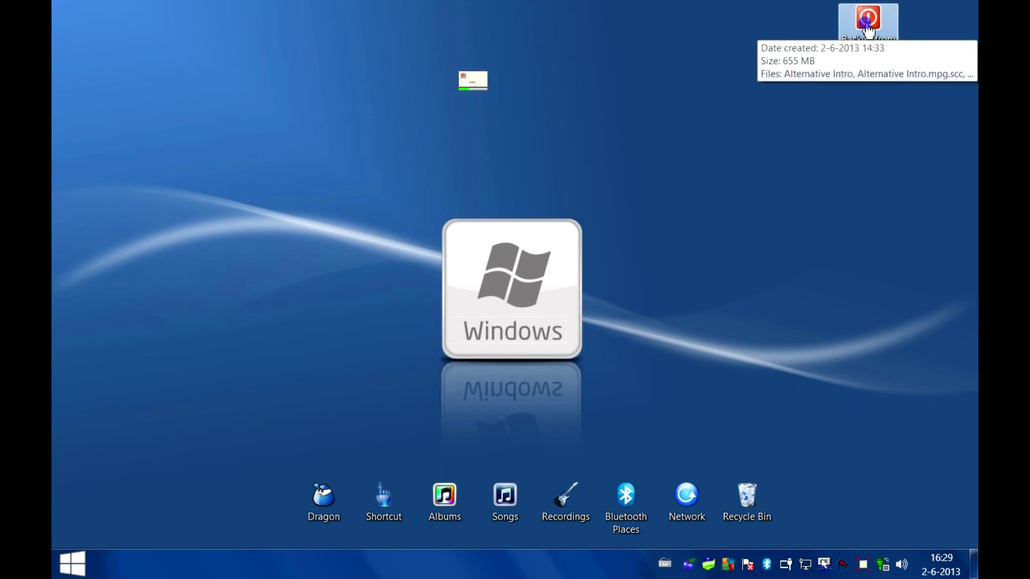
click(869, 31)
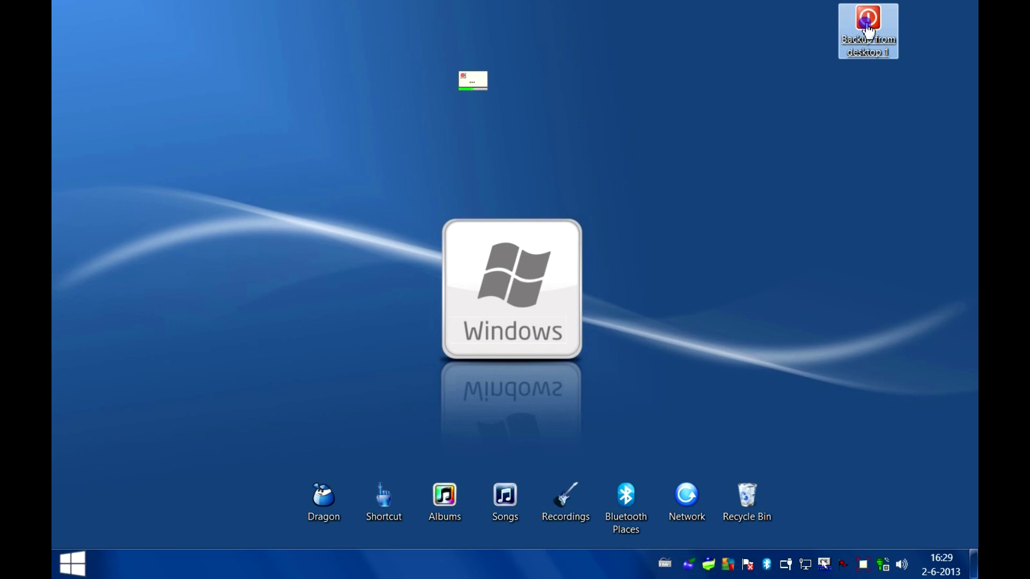
drag(869, 31, 95, 31)
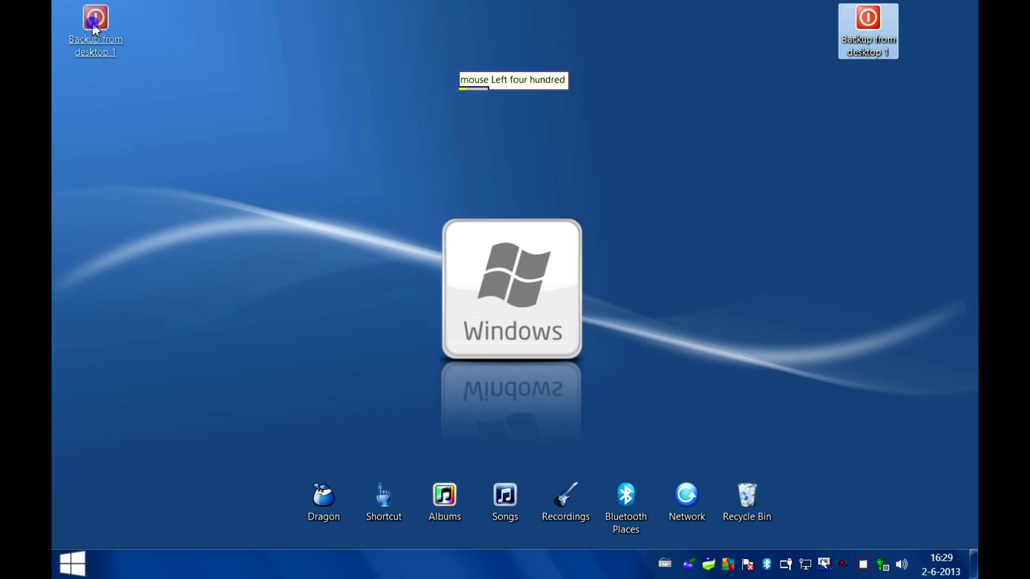
drag(96, 32, 96, 31)
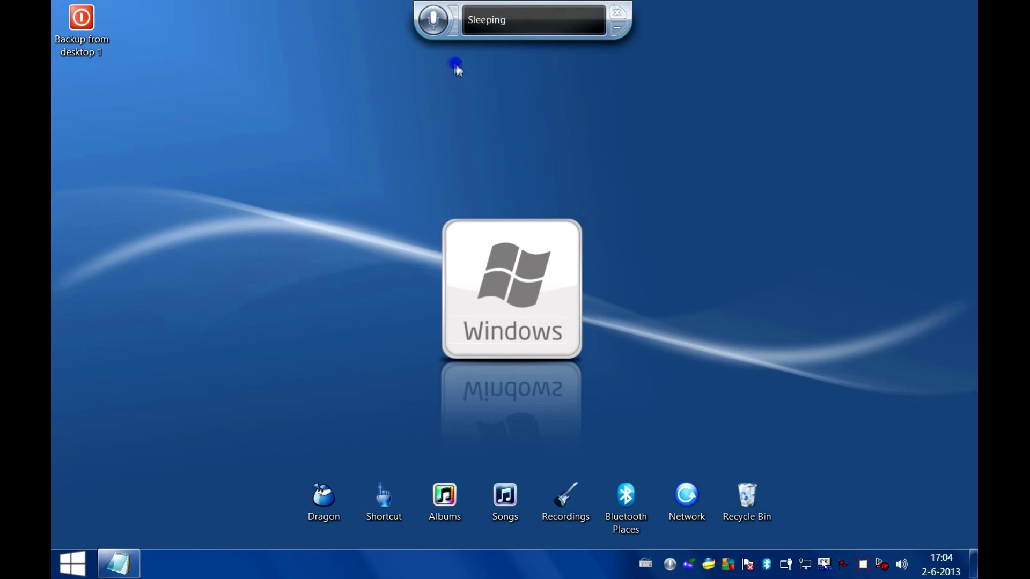
Wake Windows Speech Recognition and focus Notepad's text area for dictation
click(435, 21)
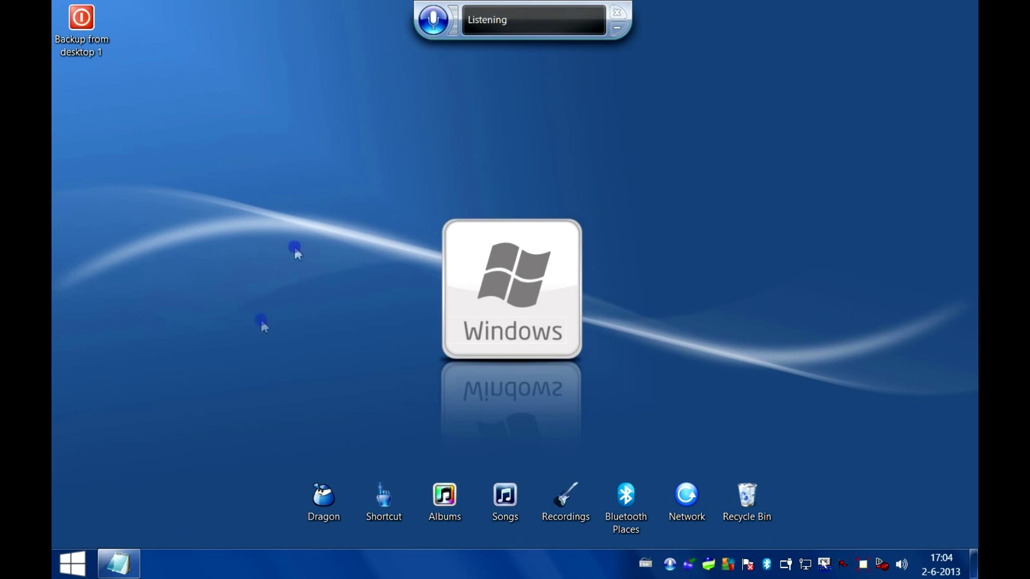
click(125, 570)
click(178, 212)
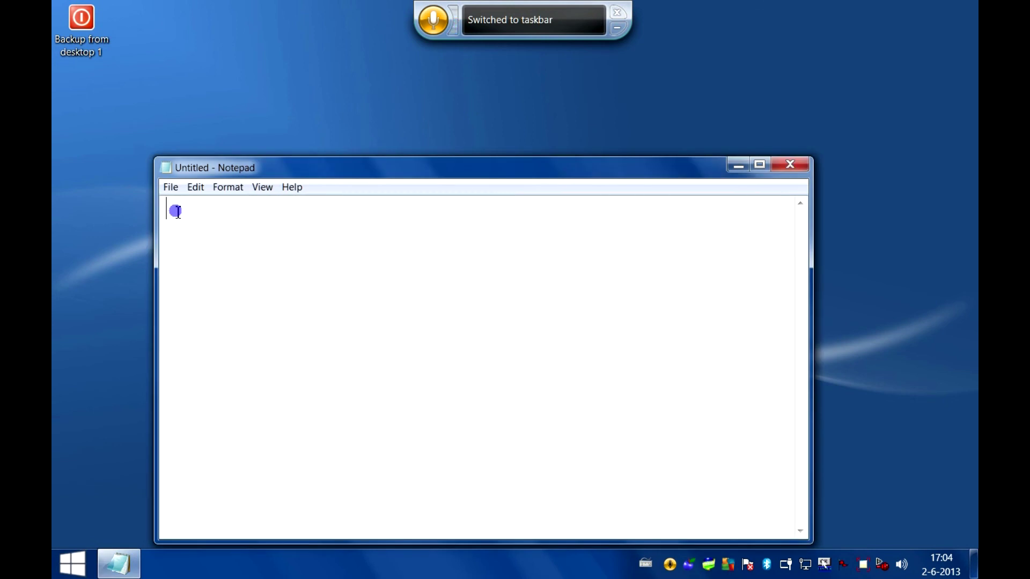
Dictate the Windows speech recognition test line, then a second line about Dragon NaturallySpeaking
text(Testing speech recognition)
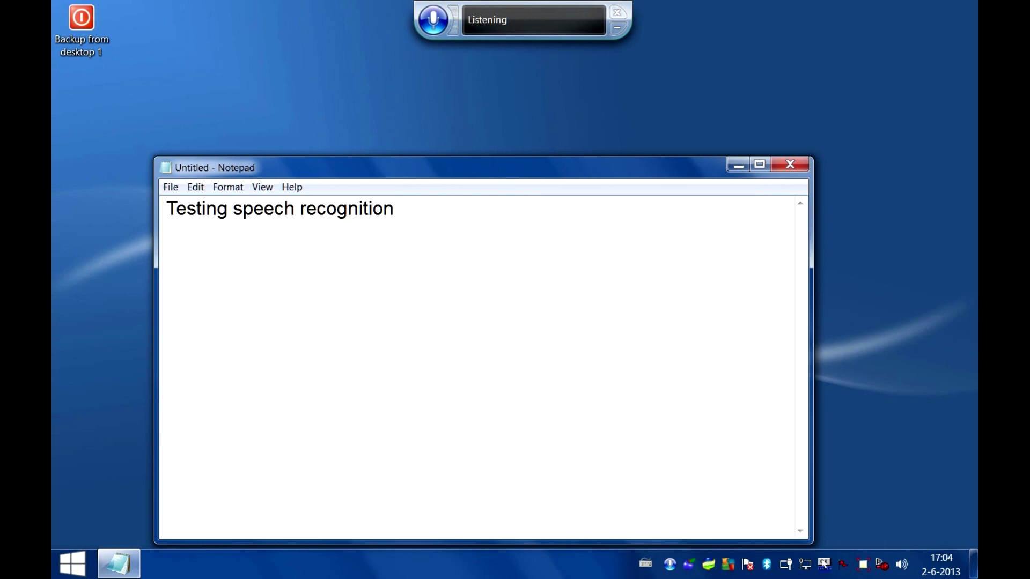
text( with built in speech recognition from windows)
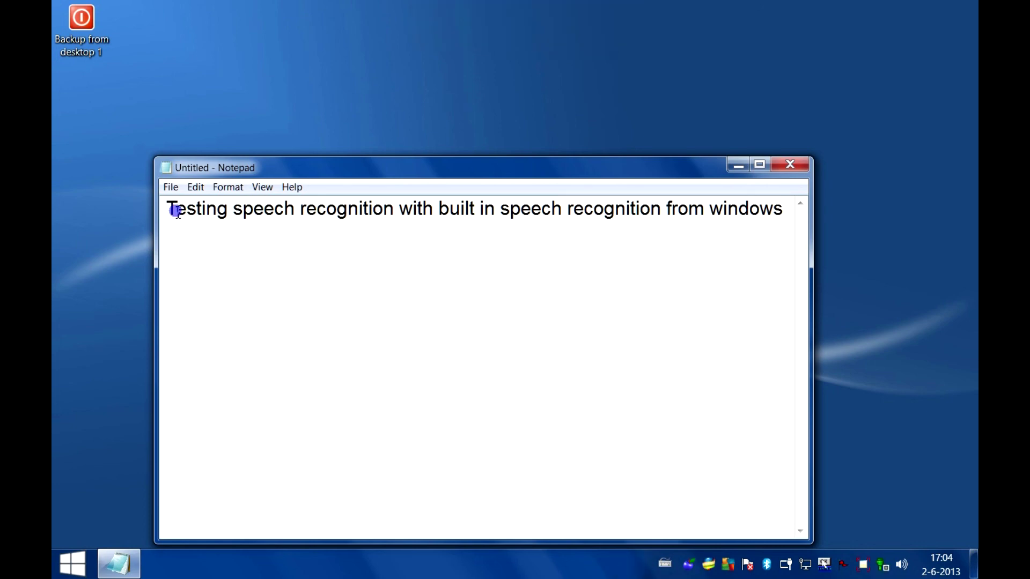
key(Return)
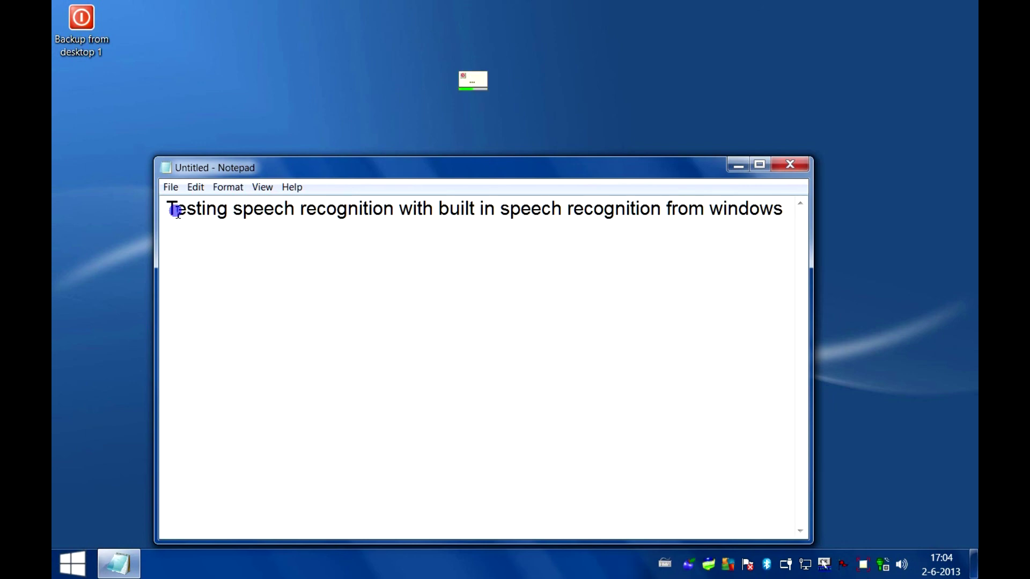
text(now I'm using Dragon NaturallySpeaking)
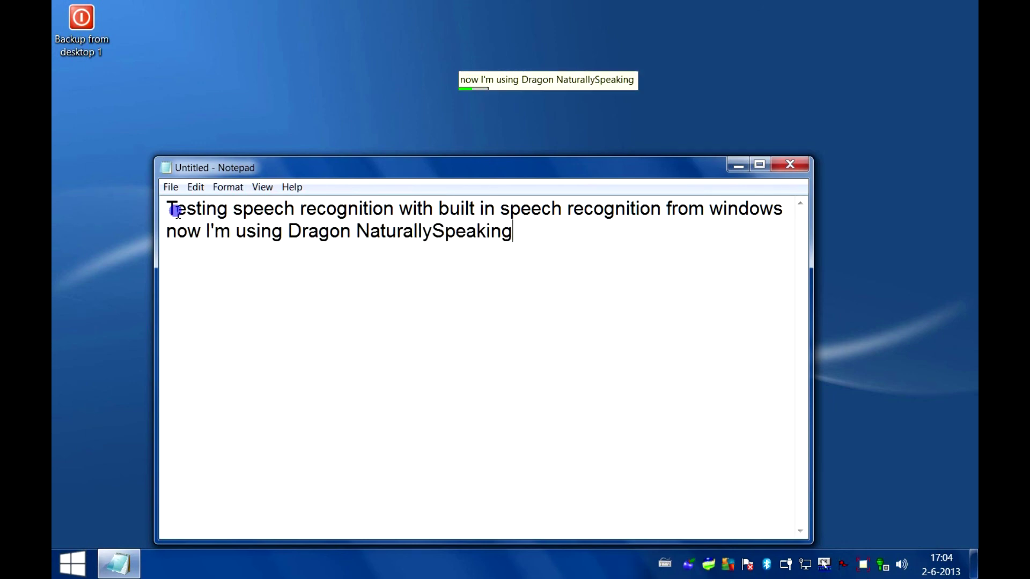
text(,)
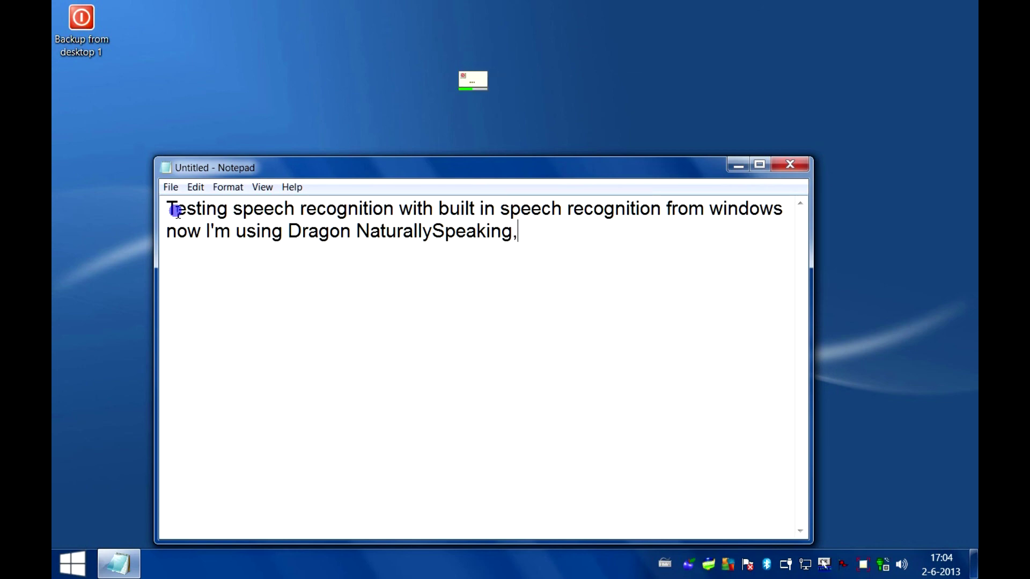
text( and Windows speech recognition)
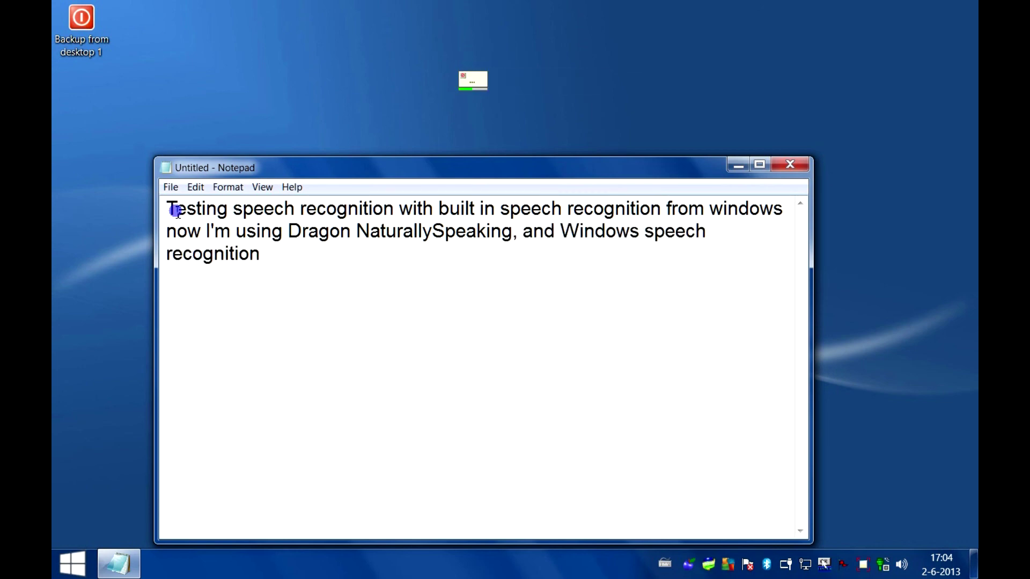
text( has been switched off automatically)
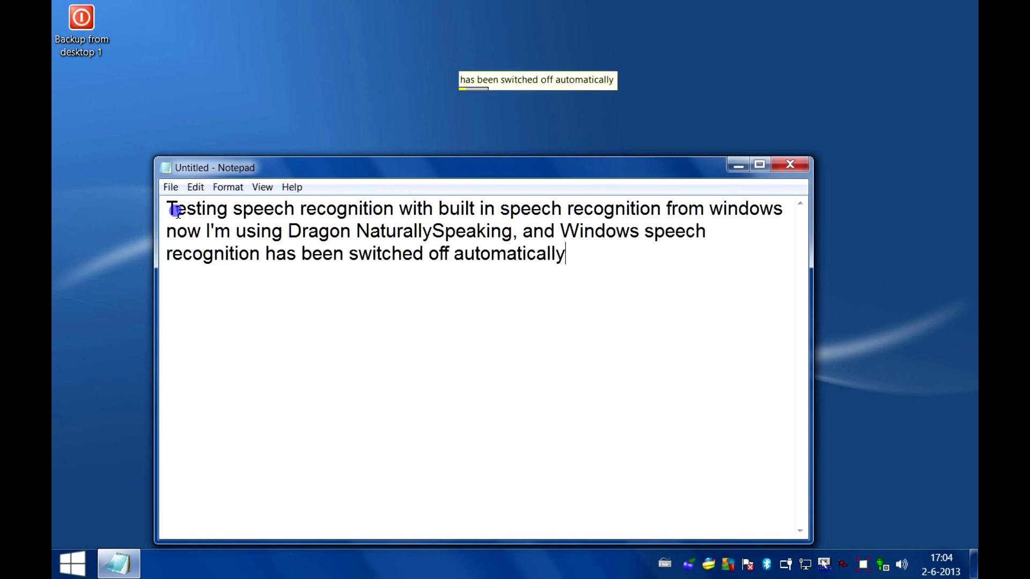